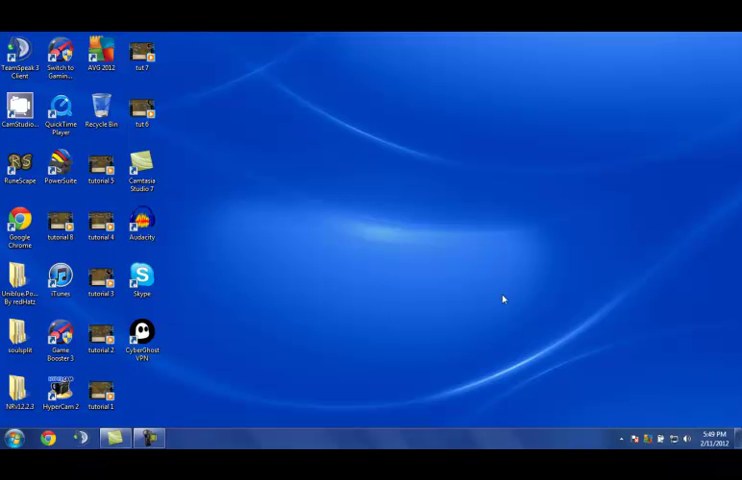
# - Launch Chrome maximized and load the Google homepage in a new page, moved to first
pyautogui.doubleClick(20, 228)
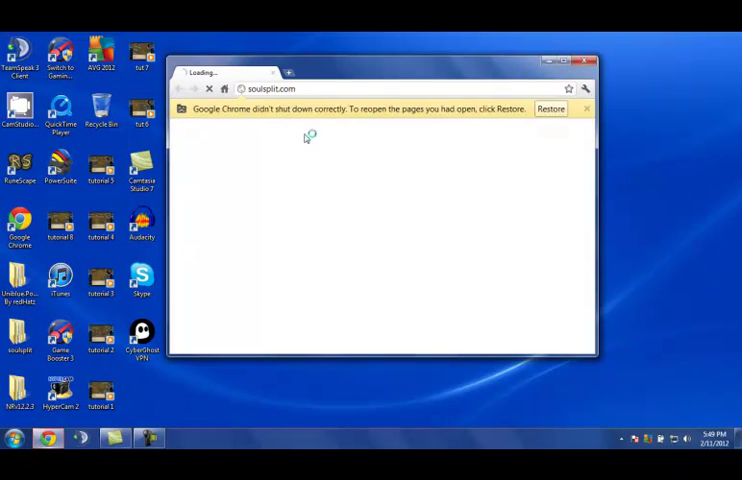
pyautogui.click(566, 61)
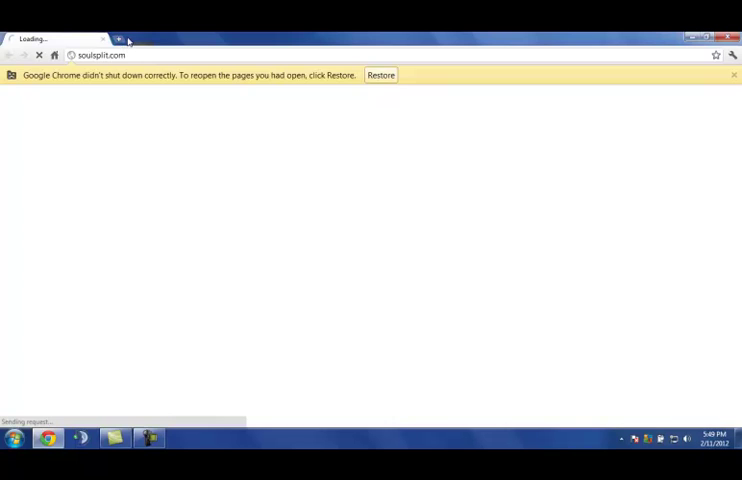
pyautogui.click(128, 39)
pyautogui.write('goo')
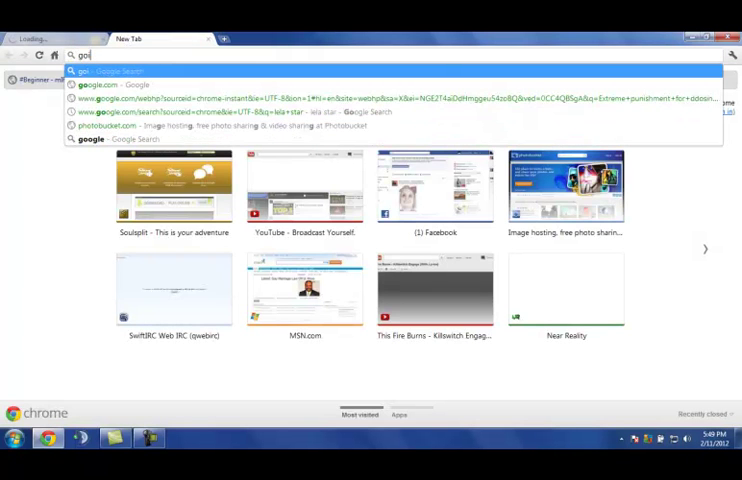
pyautogui.write('gle.com')
pyautogui.press('Return')
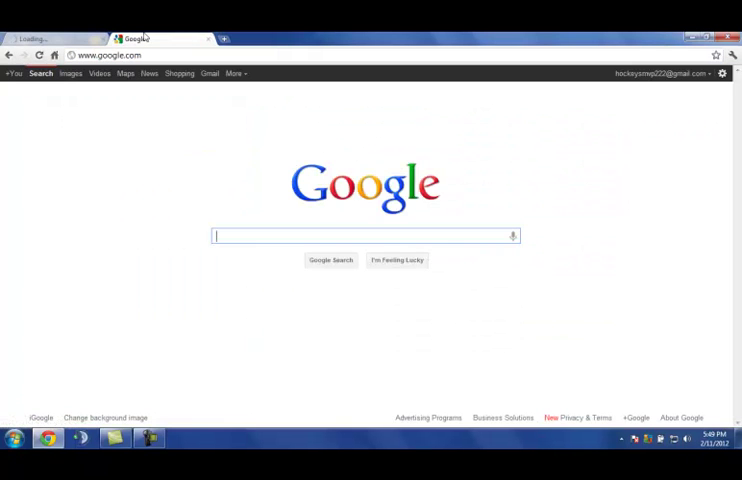
pyautogui.moveTo(143, 37); pyautogui.dragTo(40, 37)
pyautogui.write('c')
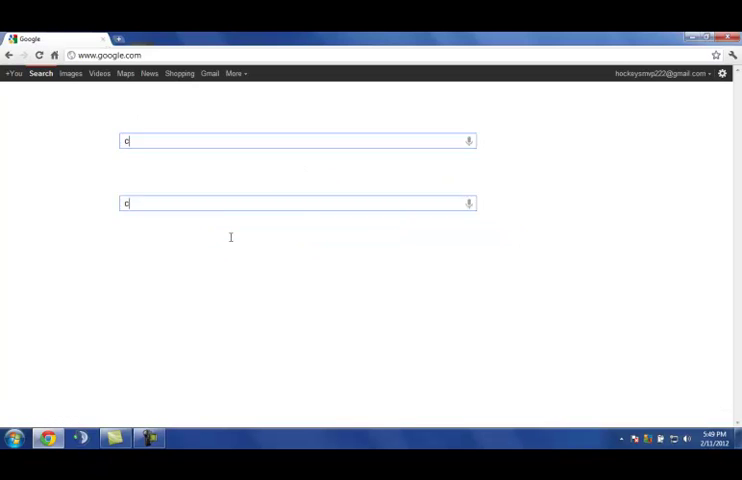
pyautogui.write('yberghost vpn')
# - Search Google for cyberghost vpn, then download and keep the CGWebInstall.exe installer
pyautogui.press('Return')
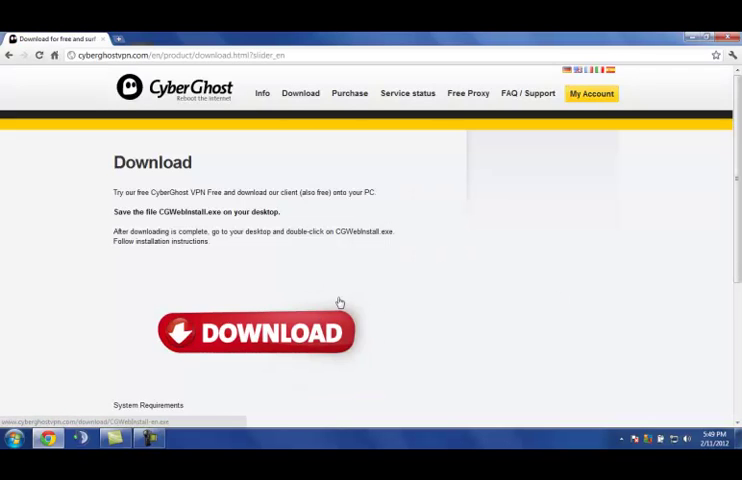
pyautogui.click(256, 332)
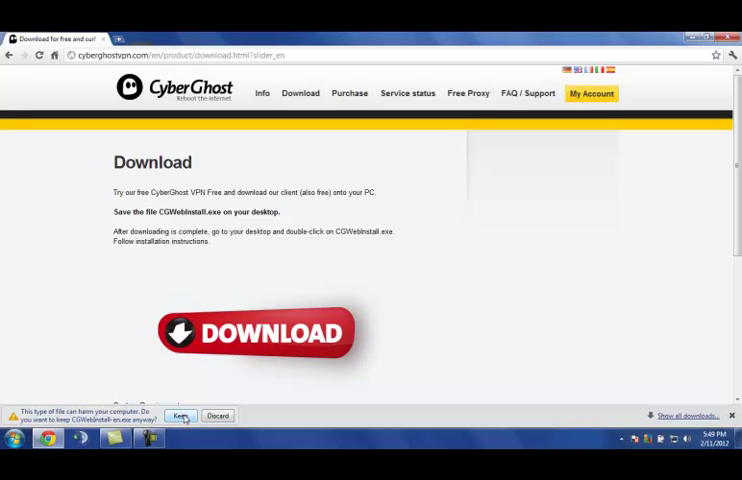
pyautogui.click(216, 416)
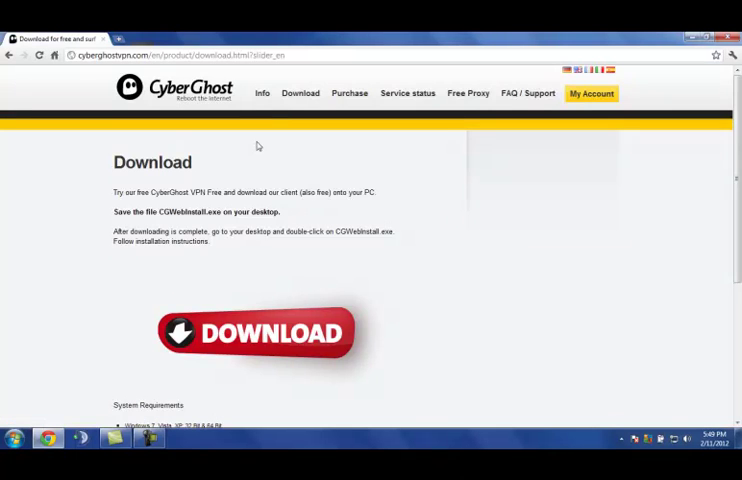
# - Close the browser, launch CyberGhost VPN from its desktop icon, and bring up its login window
pyautogui.click(731, 40)
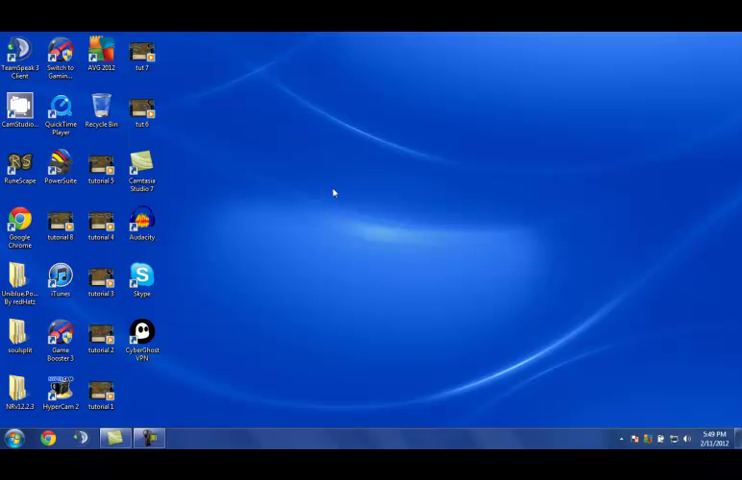
pyautogui.doubleClick(142, 340)
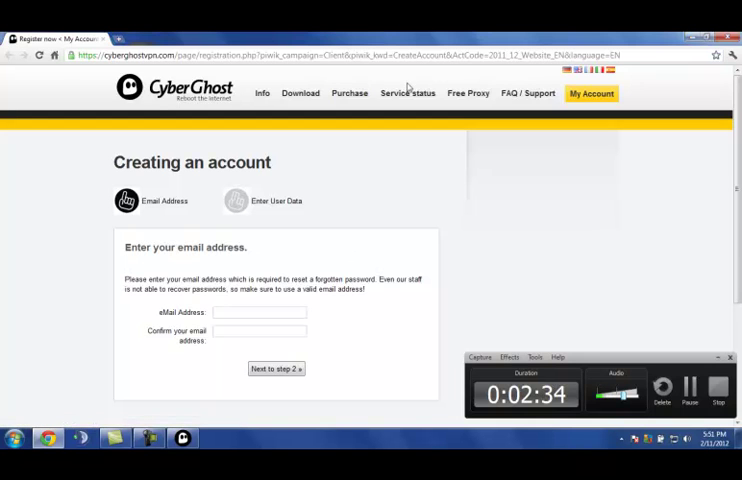
pyautogui.hotkey('alt', 'Tab')
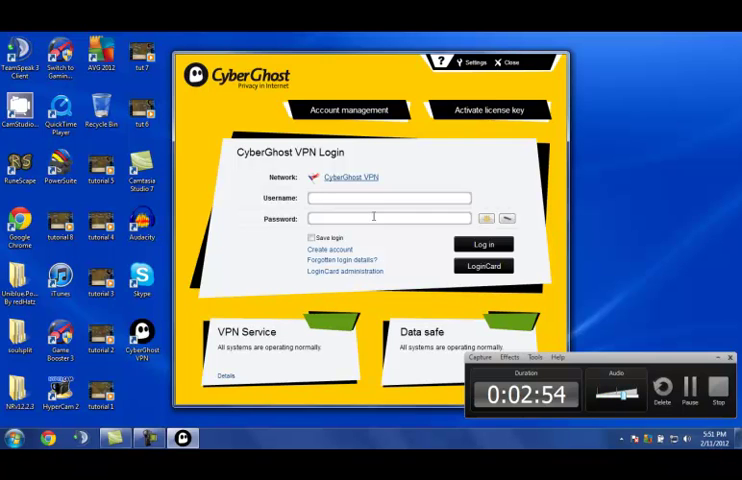
pyautogui.write('kde')
pyautogui.write('******')
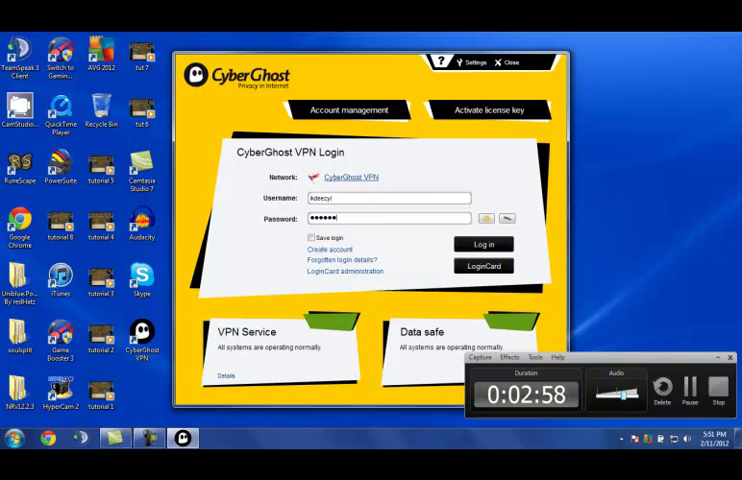
# - Submit the login, accepting the weak password warning and dismissing the subscription discount offer
pyautogui.press('Return')
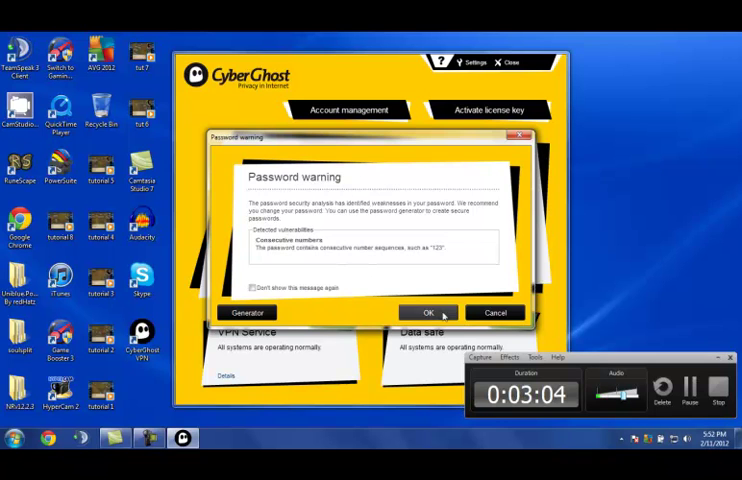
pyautogui.click(428, 312)
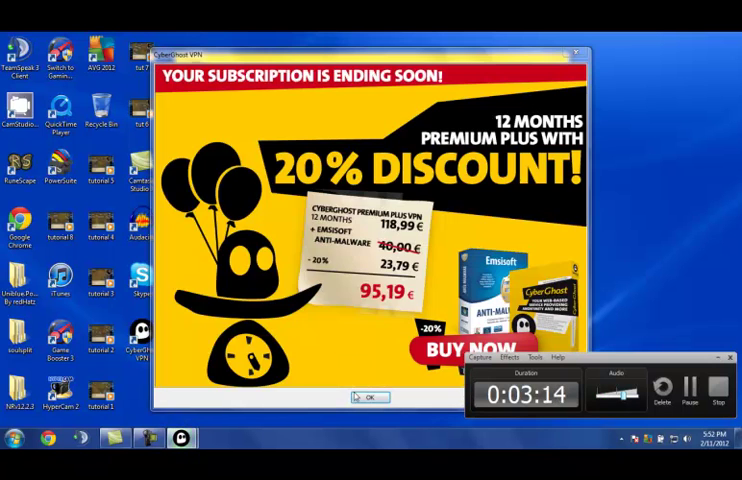
pyautogui.click(369, 399)
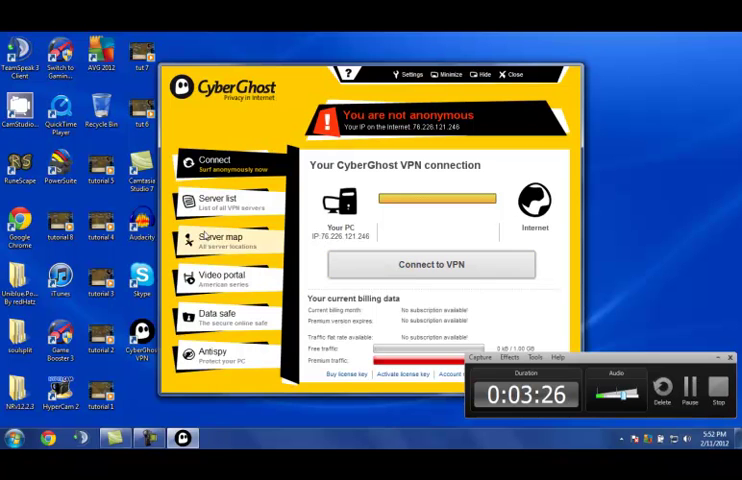
pyautogui.click(222, 205)
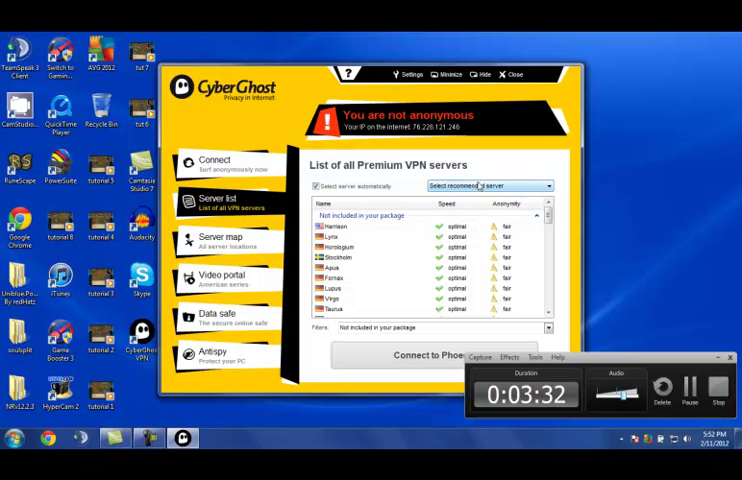
pyautogui.click(480, 186)
pyautogui.click(480, 204)
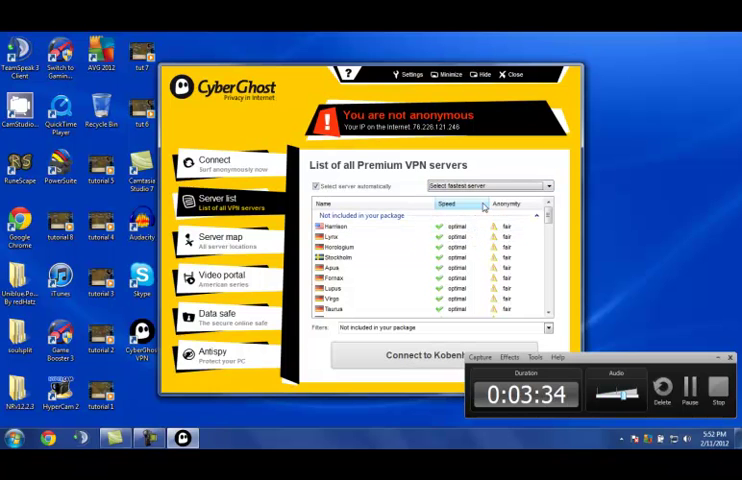
pyautogui.click(427, 358)
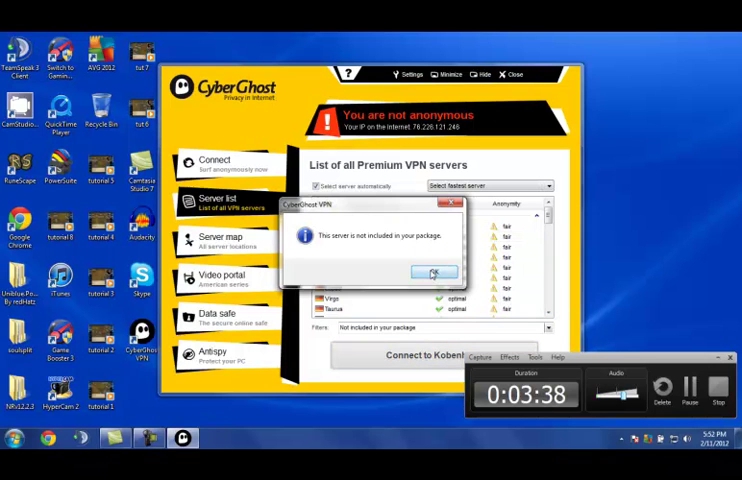
pyautogui.click(433, 273)
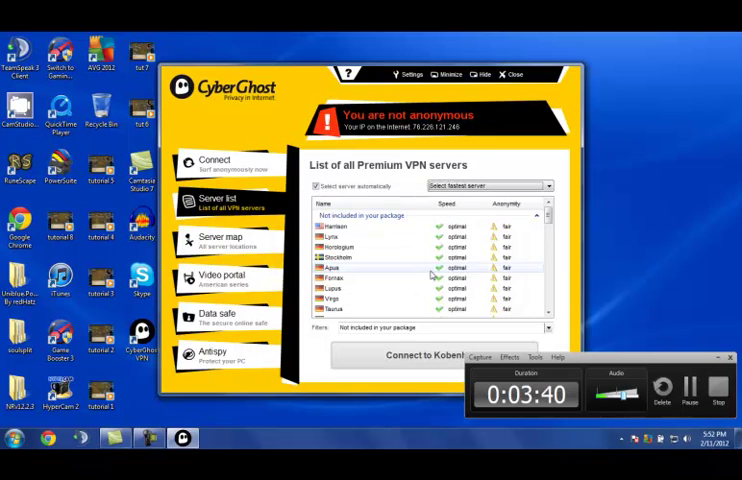
pyautogui.click(228, 243)
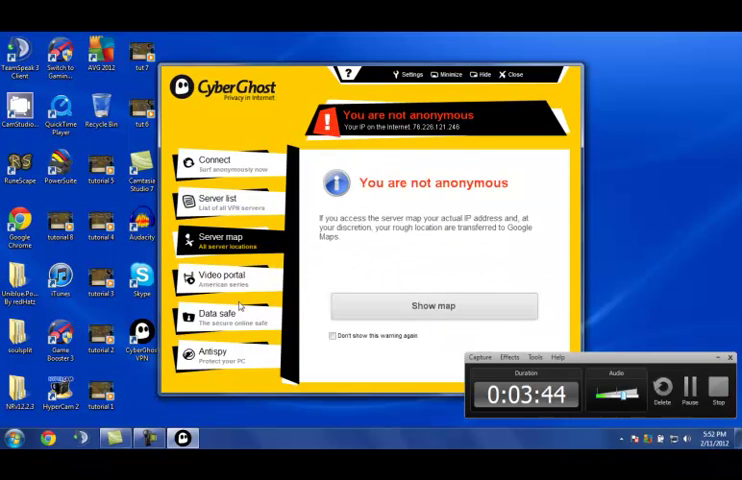
pyautogui.click(221, 279)
pyautogui.click(217, 318)
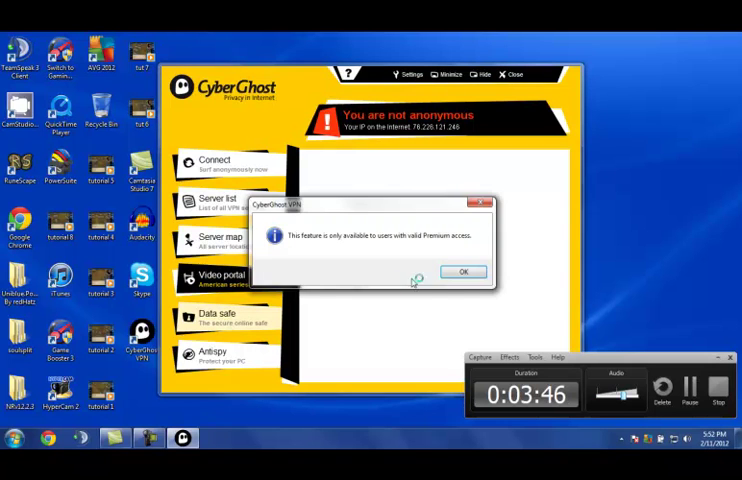
pyautogui.click(462, 273)
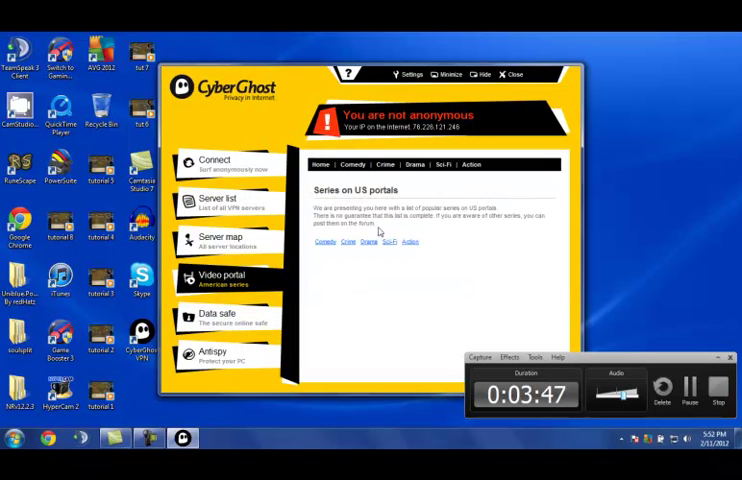
pyautogui.click(232, 168)
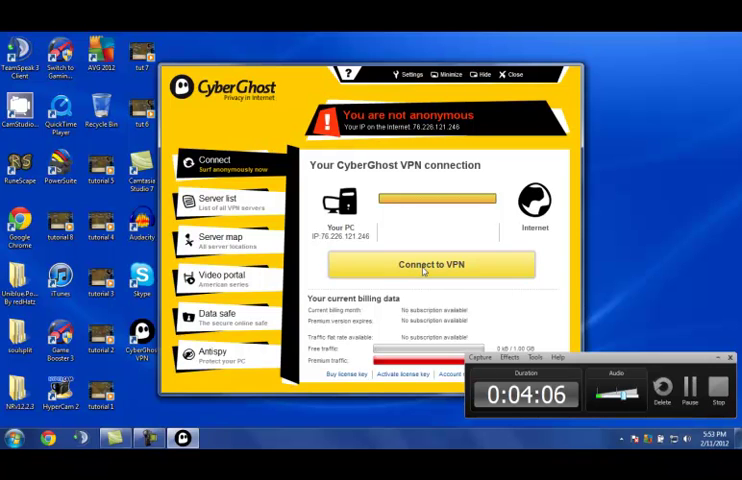
# - Connect to a VPN server using the first connection option, allowing it through the firewall
pyautogui.click(424, 268)
pyautogui.click(462, 273)
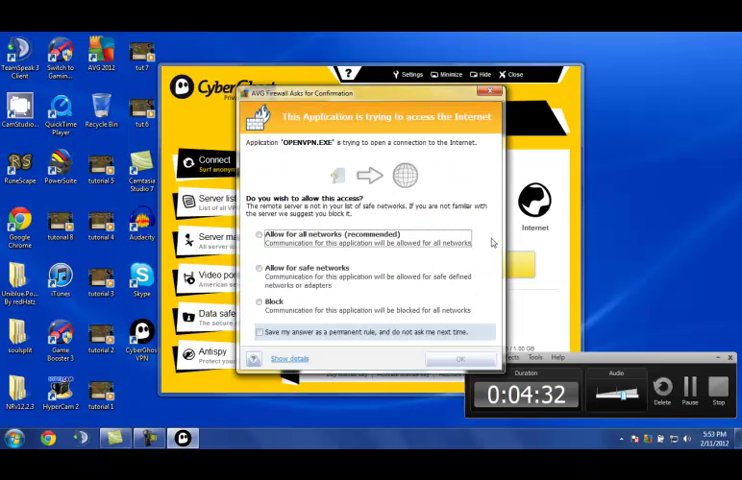
pyautogui.click(455, 359)
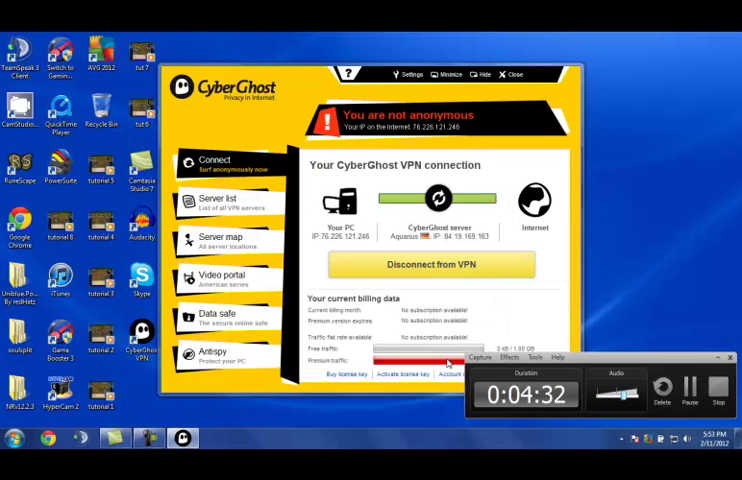